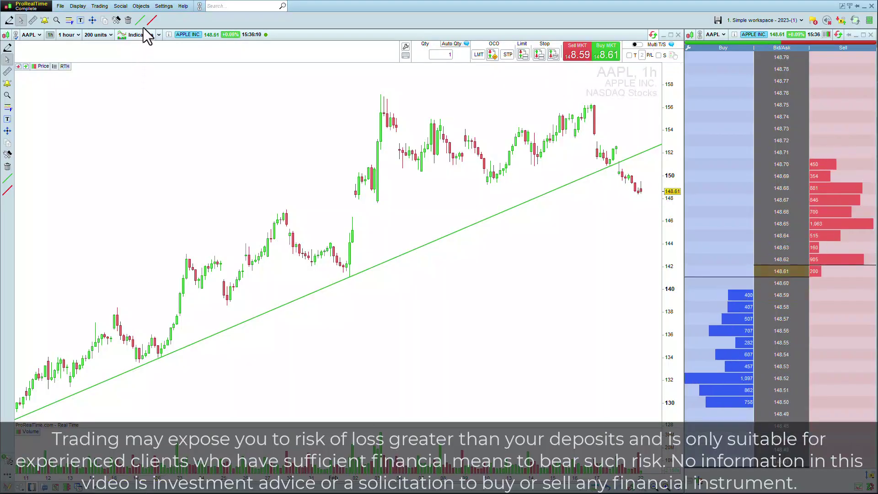
# Open the Objects menu's Lines tools to reach Oblique resistance.
pyautogui.click(141, 6)
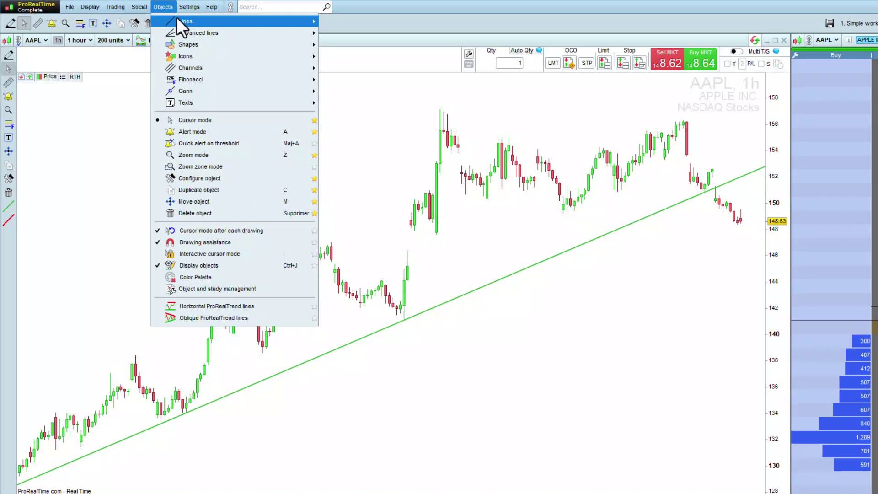
pyautogui.moveTo(178, 20)
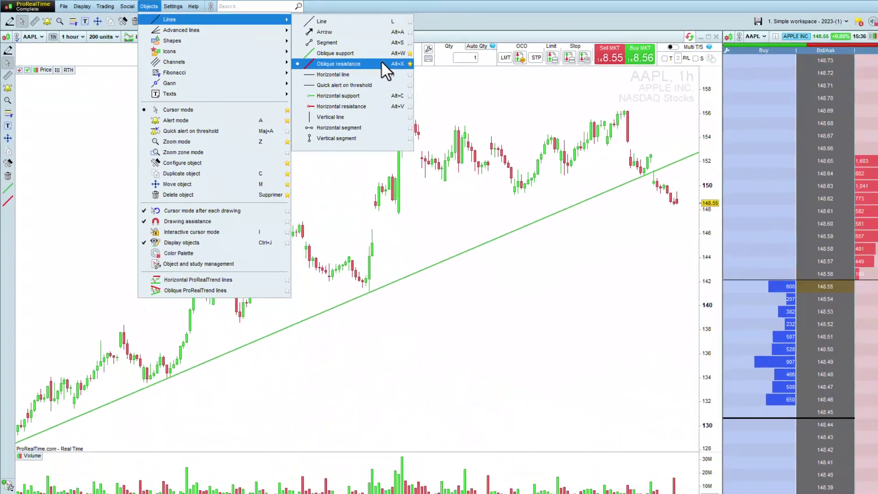
# Draw a red oblique resistance line from the 23 Jan high to the 3 Feb high.
pyautogui.click(631, 103)
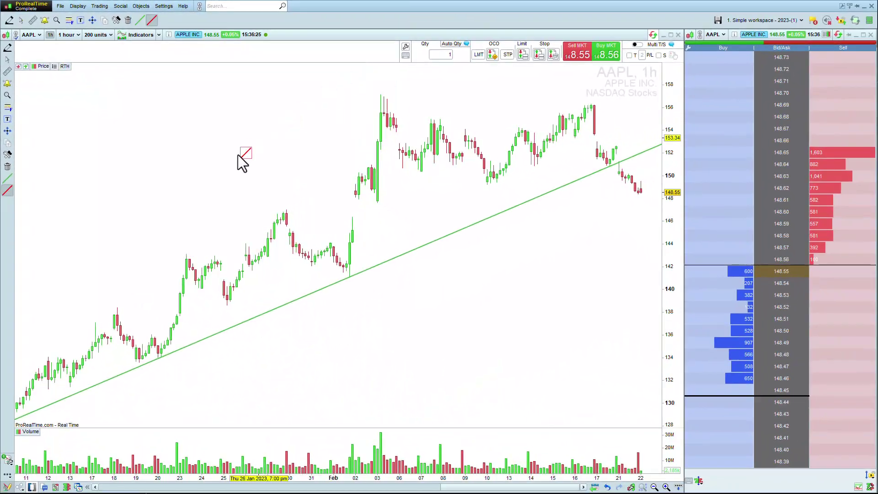
pyautogui.moveTo(187, 257)
pyautogui.mouseDown()
pyautogui.moveTo(201, 254)
pyautogui.moveTo(323, 145)
pyautogui.moveTo(367, 131)
pyautogui.moveTo(381, 115)
pyautogui.mouseUp()
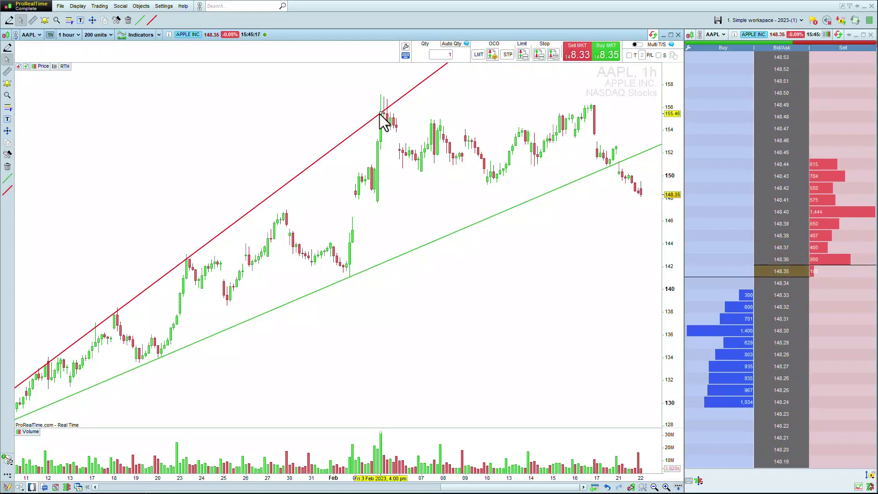
# Restyle the red line to 1 px, dashed and salmon, and save it as the 'Minor res' tool.
pyautogui.rightClick(381, 115)
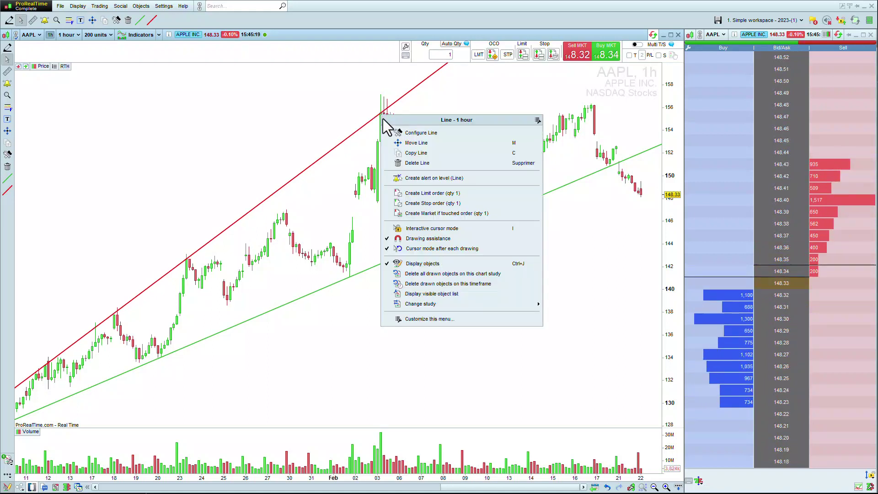
pyautogui.click(446, 134)
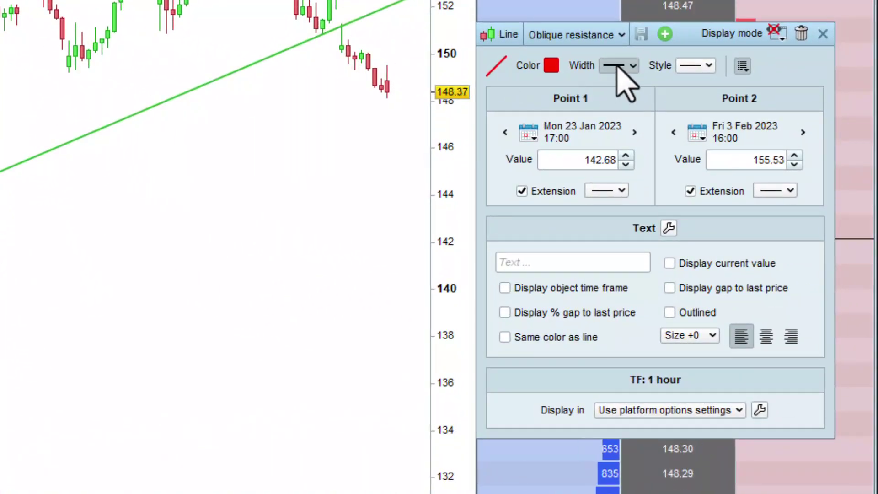
pyautogui.click(619, 67)
pyautogui.click(622, 81)
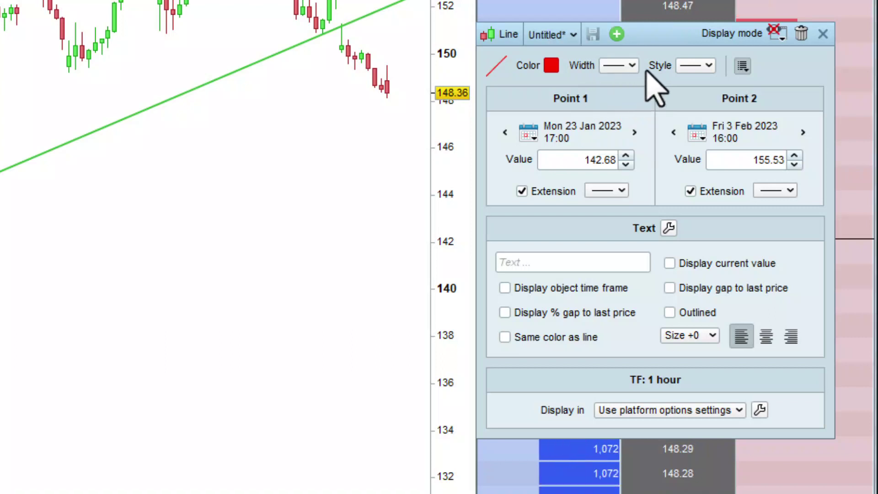
pyautogui.click(690, 68)
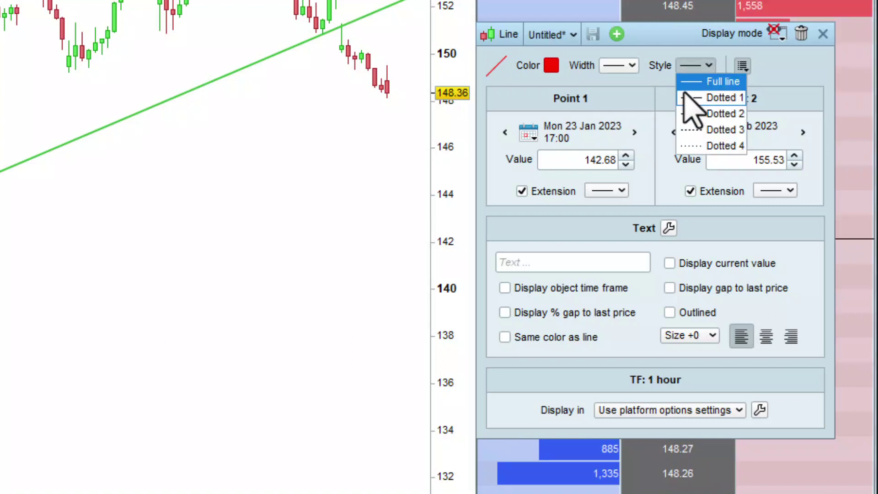
pyautogui.click(686, 98)
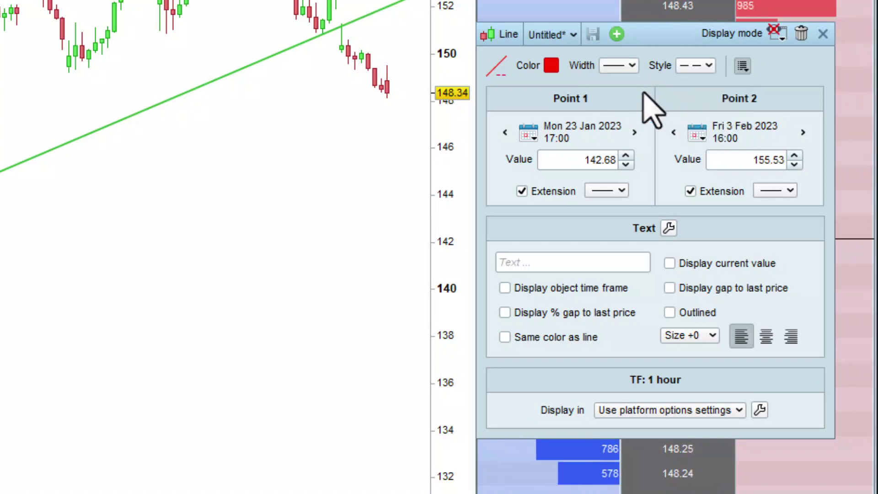
pyautogui.click(551, 66)
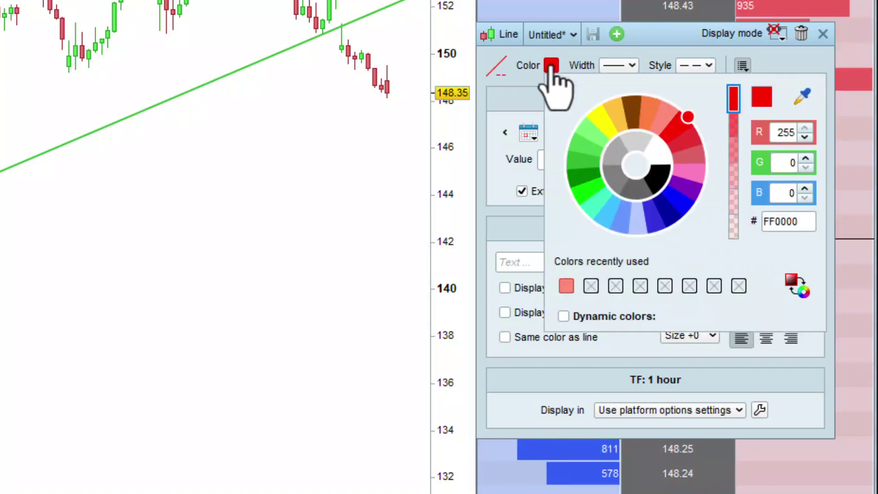
pyautogui.click(663, 117)
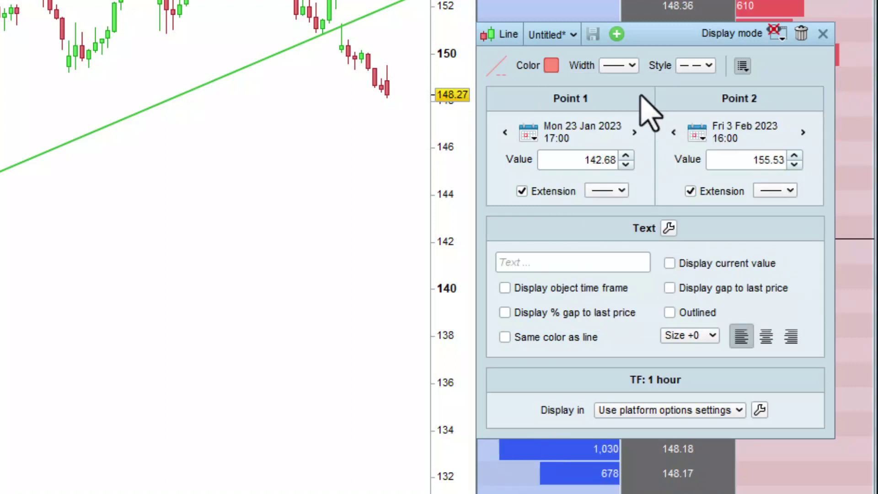
pyautogui.click(617, 34)
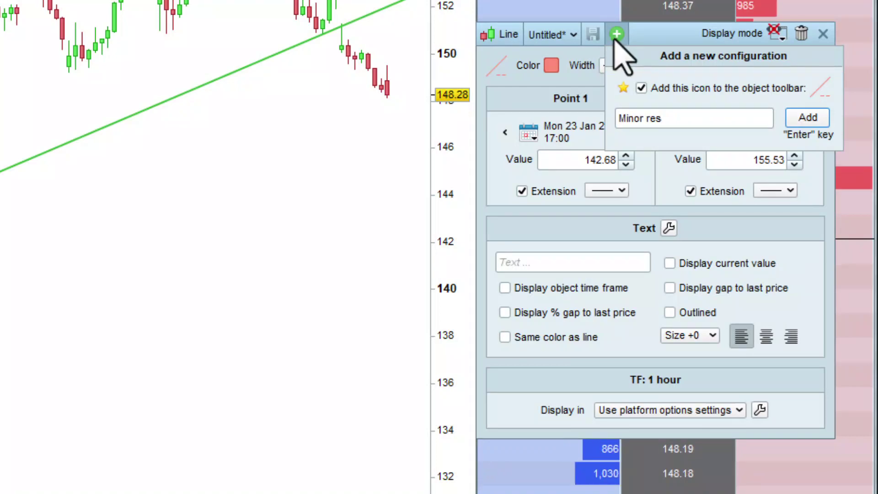
pyautogui.click(795, 117)
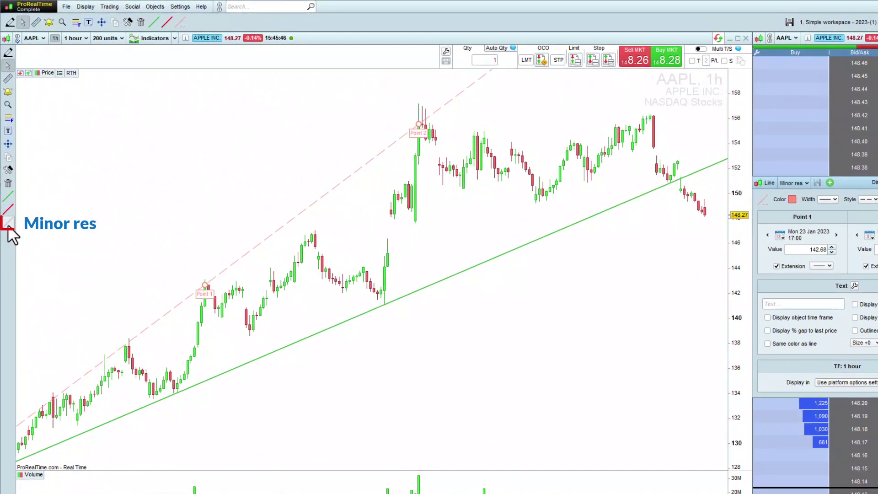
# Draw a Minor res line from the 17 Jan 136 level, parallel to the first.
pyautogui.click(9, 223)
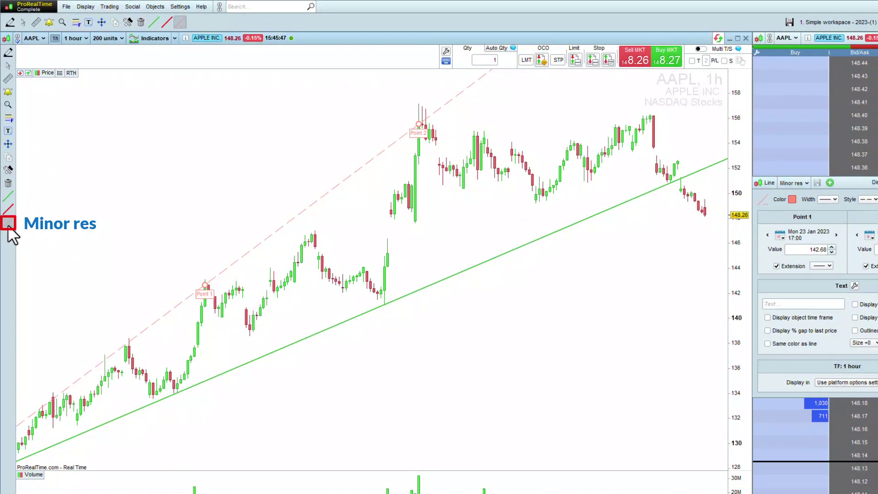
pyautogui.click(114, 366)
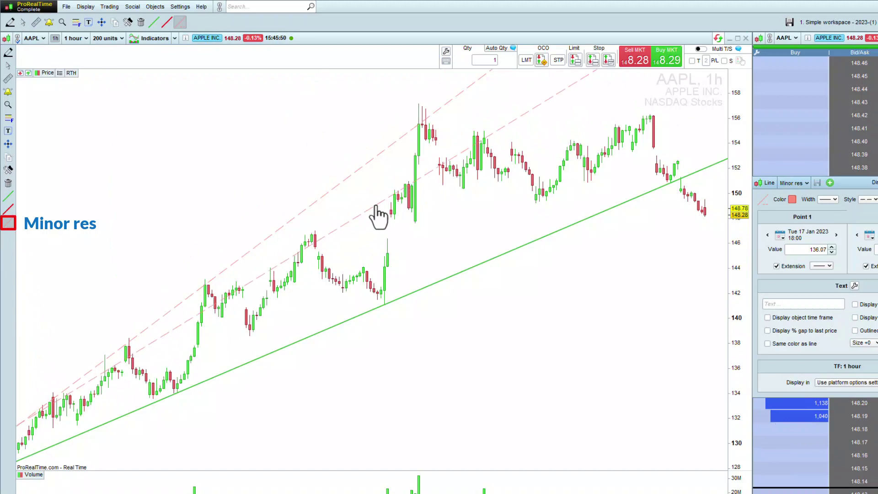
pyautogui.click(397, 191)
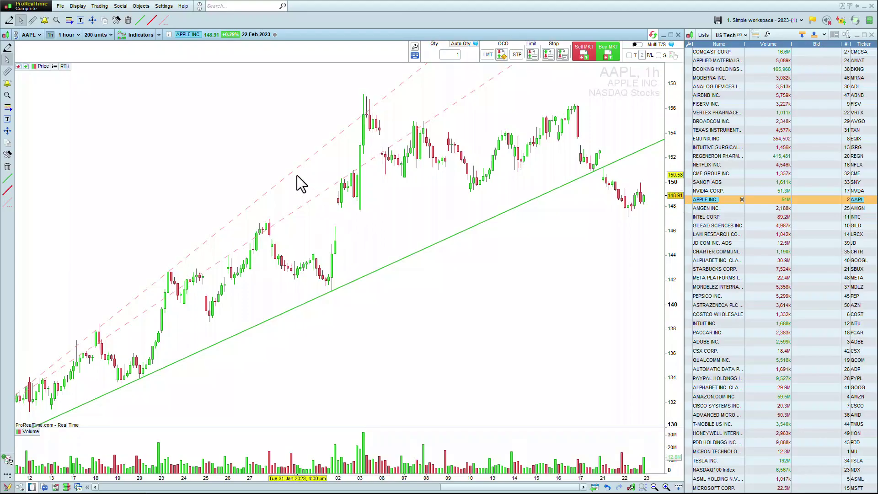
# Restyle the dashed line to 5 px width, solid style and red colour.
pyautogui.rightClick(290, 171)
pyautogui.click(316, 188)
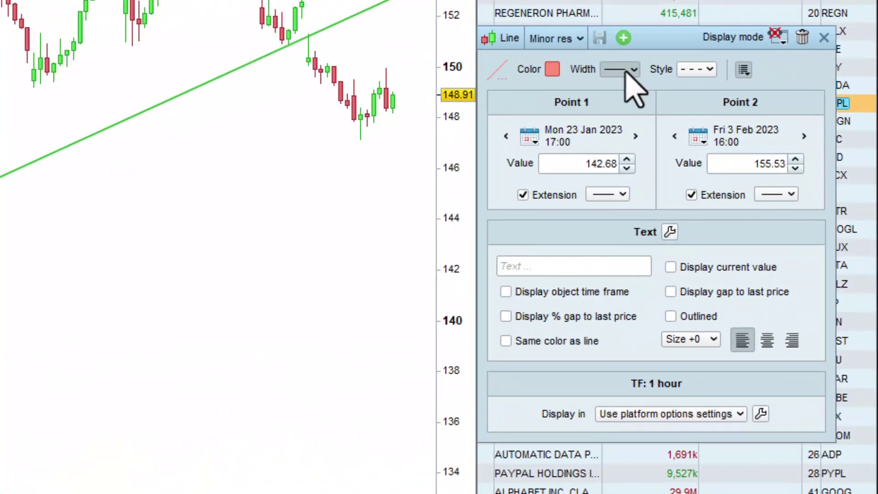
pyautogui.click(753, 182)
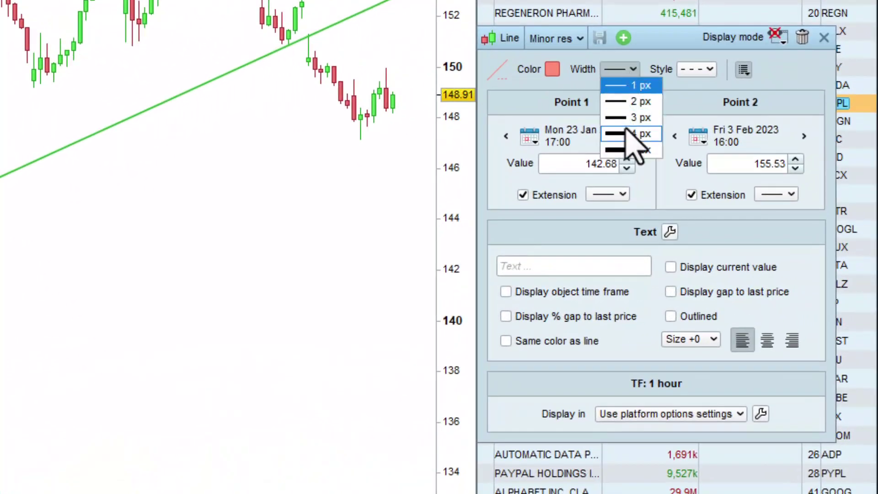
pyautogui.click(633, 149)
pyautogui.click(693, 70)
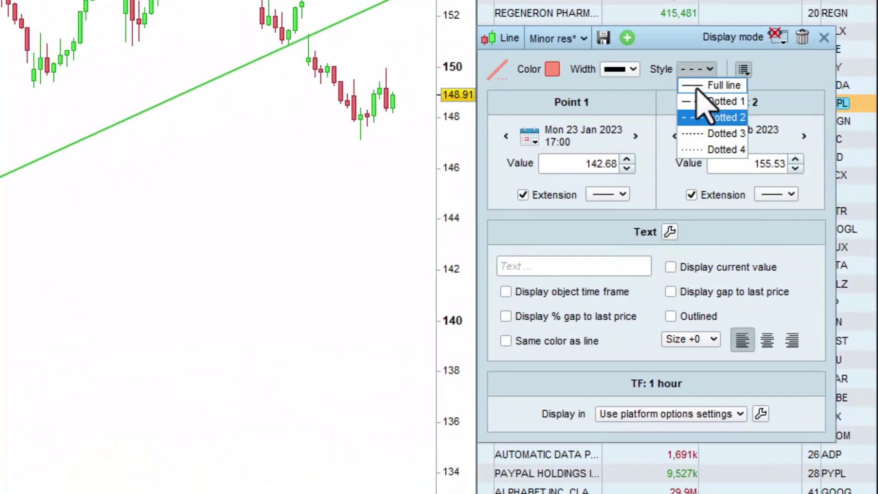
pyautogui.click(697, 86)
pyautogui.click(554, 73)
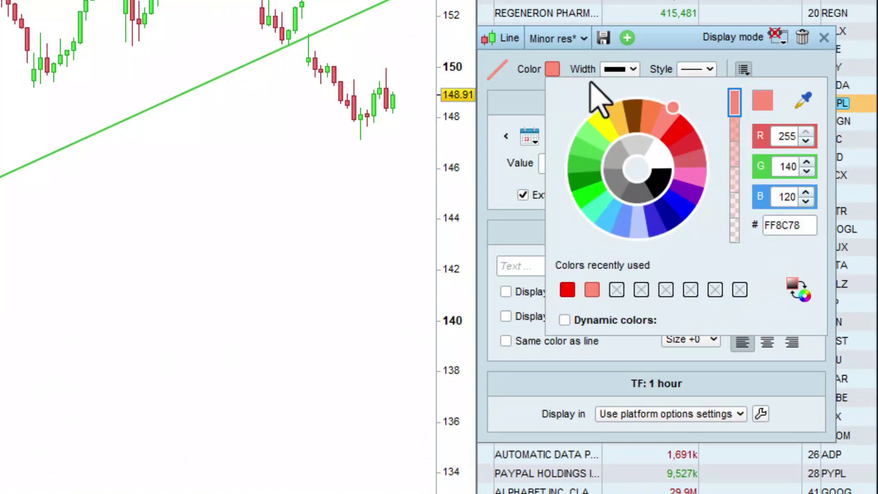
pyautogui.click(679, 129)
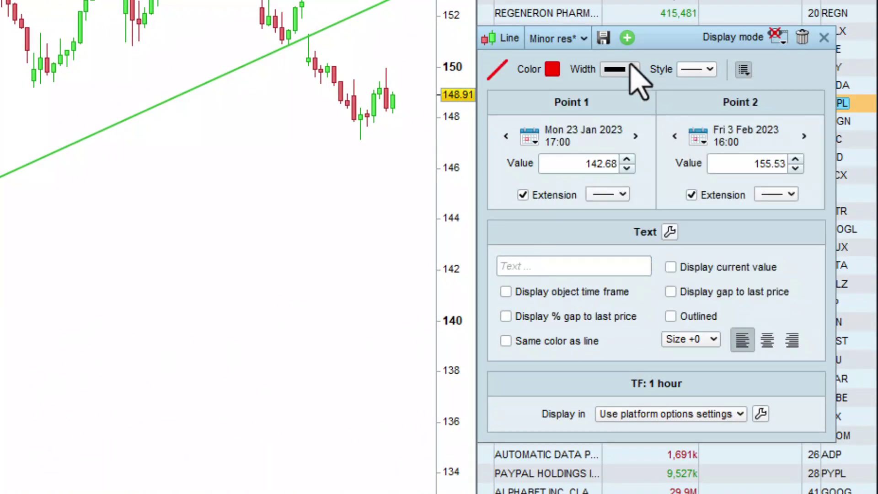
# Save this style as the 'Major res' tool and draw a thick red line across the early-February highs.
pyautogui.click(627, 37)
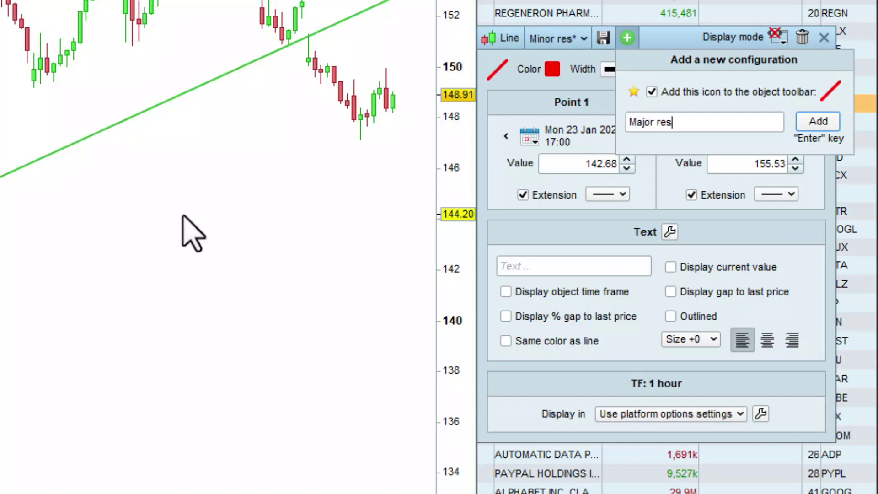
pyautogui.click(813, 115)
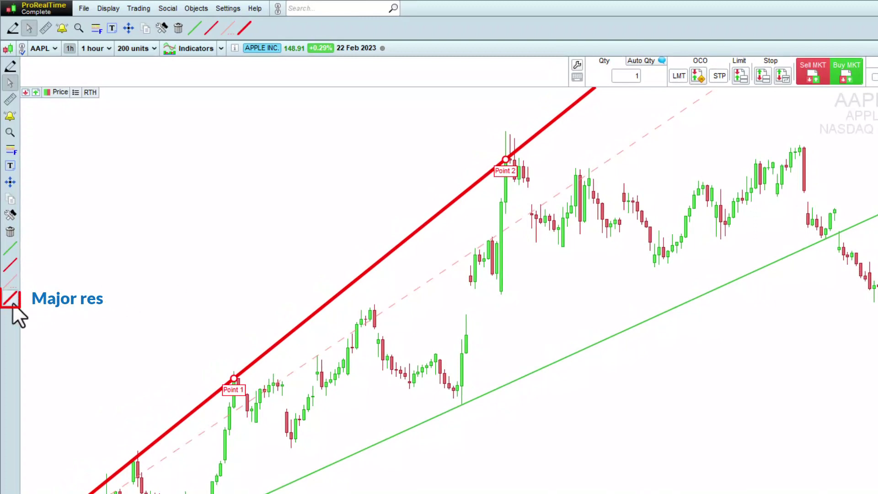
pyautogui.click(13, 302)
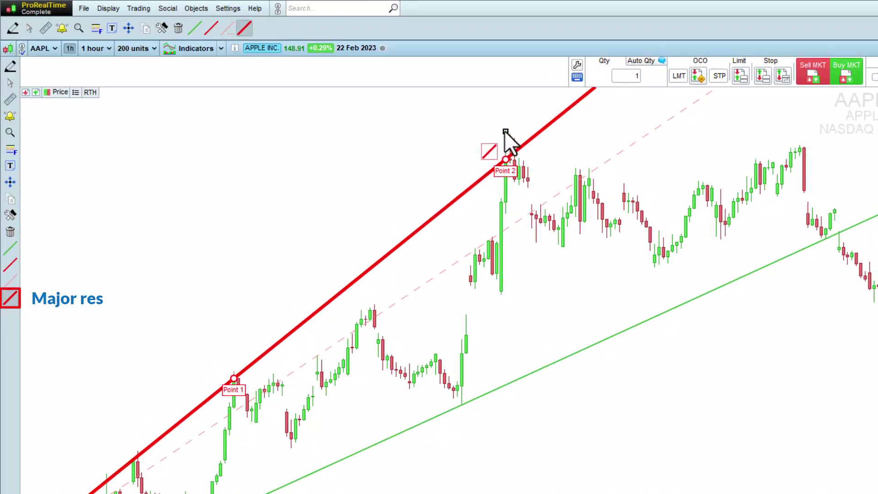
pyautogui.moveTo(505, 131)
pyautogui.mouseDown()
pyautogui.moveTo(568, 141)
pyautogui.moveTo(801, 143)
pyautogui.mouseUp()
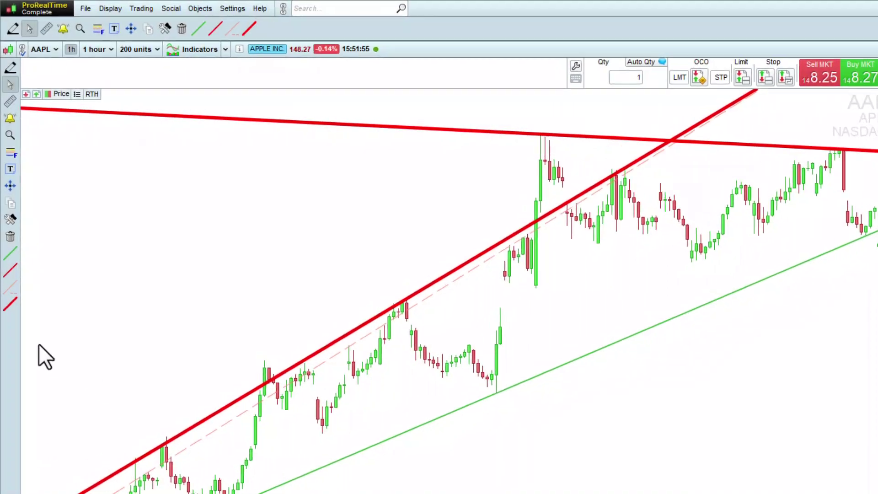
# Reorder the left toolbar so the red line tools lead, with Minor res in third place.
pyautogui.moveTo(10, 304); pyautogui.dragTo(12, 97)
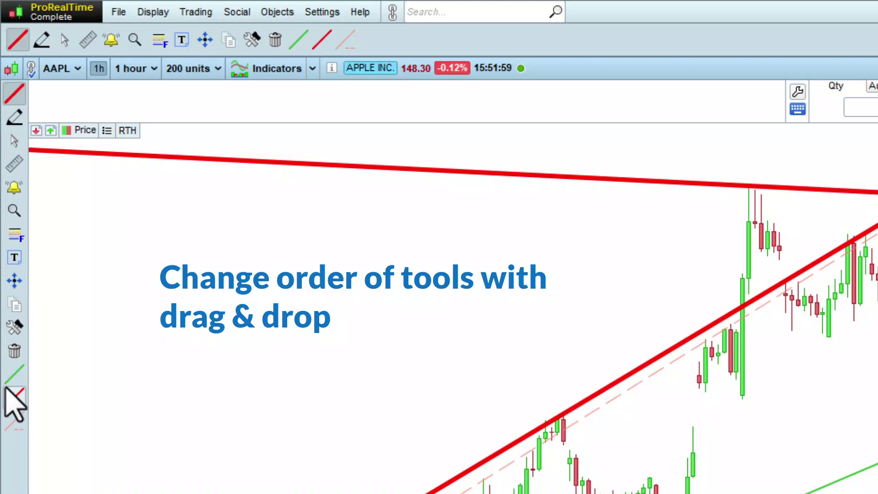
pyautogui.moveTo(6, 389); pyautogui.dragTo(10, 115)
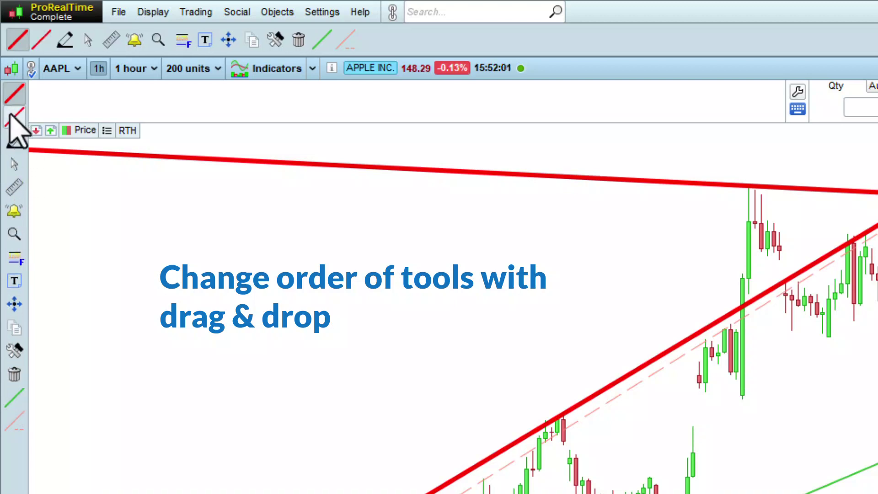
pyautogui.moveTo(13, 421); pyautogui.dragTo(13, 141)
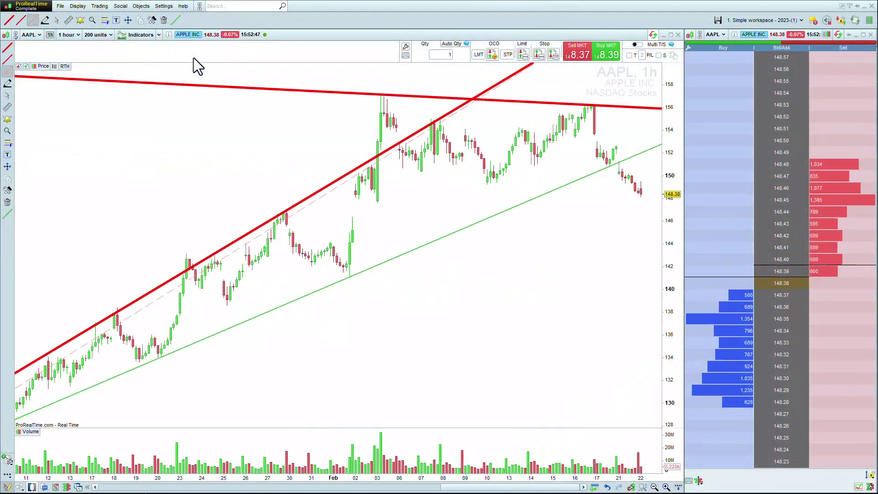
pyautogui.click(164, 7)
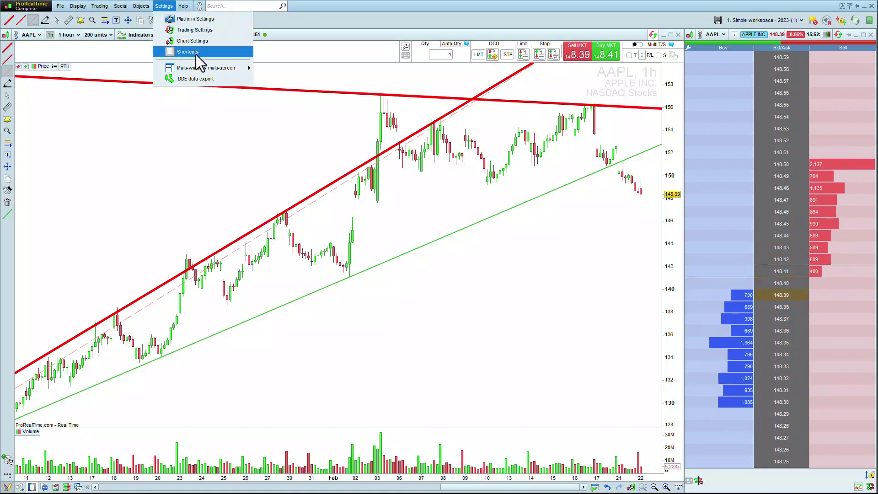
# Assign NUM7 to Minor res, NUM8 to Oblique resistance and NUM9 to Major res.
pyautogui.click(208, 54)
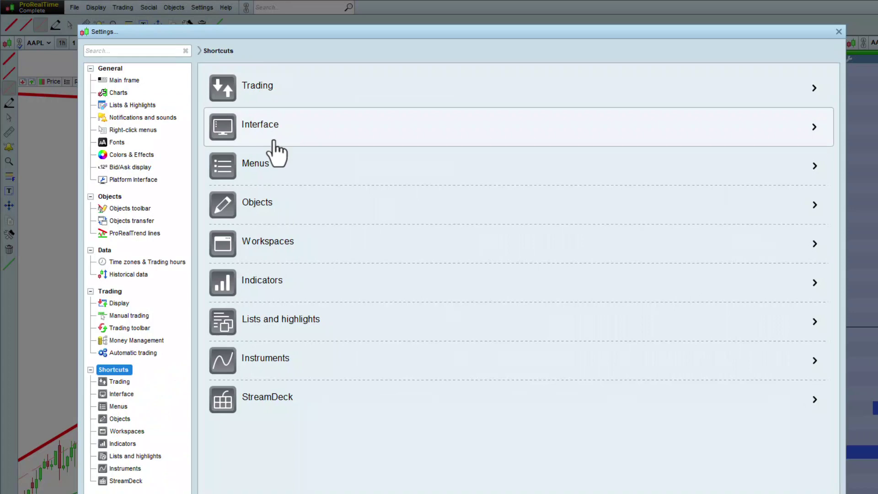
pyautogui.click(289, 208)
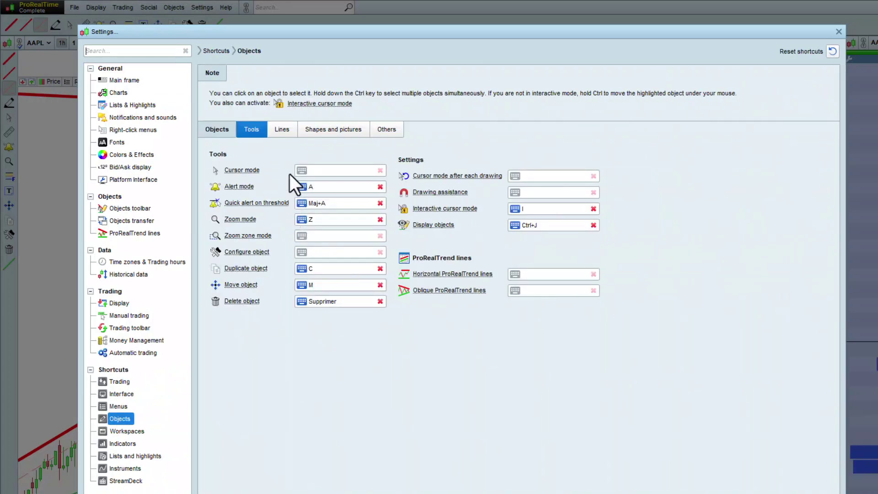
pyautogui.click(290, 132)
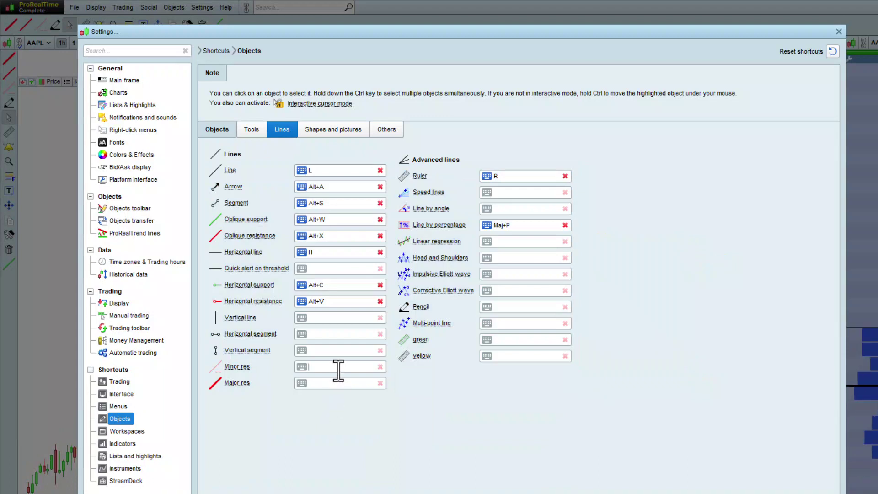
pyautogui.press('KP_7')
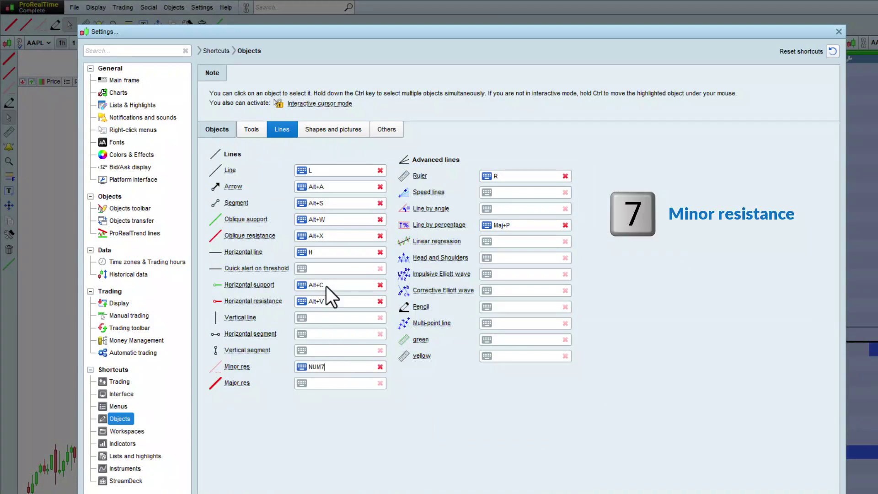
pyautogui.click(358, 237)
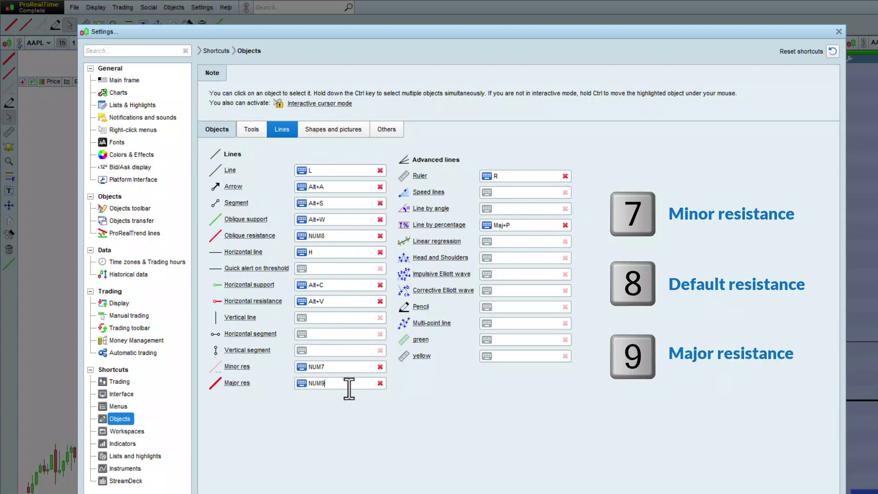
pyautogui.click(839, 32)
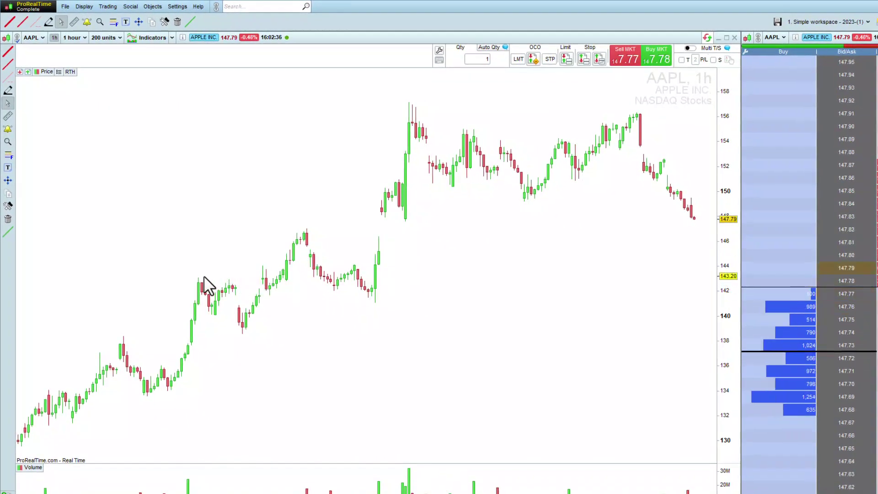
# Use the NUM9 shortcut to draw a thick red Major res line along the rising highs.
pyautogui.press('9')
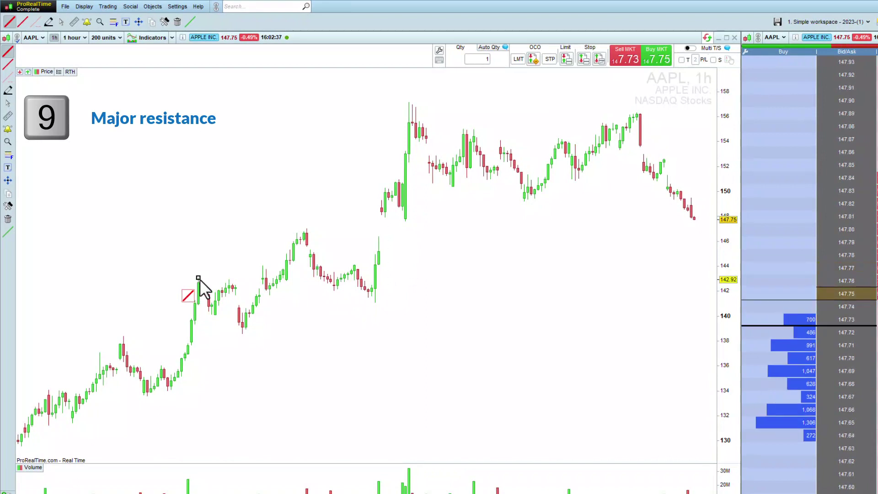
pyautogui.moveTo(200, 280)
pyautogui.mouseDown()
pyautogui.moveTo(208, 284)
pyautogui.moveTo(387, 121)
pyautogui.moveTo(413, 124)
pyautogui.mouseUp()
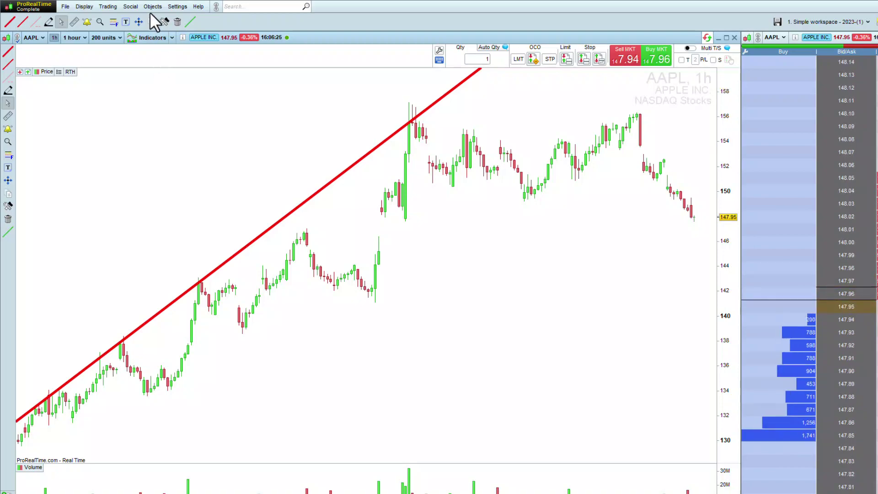
# Turn off interactive cursor mode, add the Color Palette to the toolbar, and set green as default colour.
pyautogui.click(153, 7)
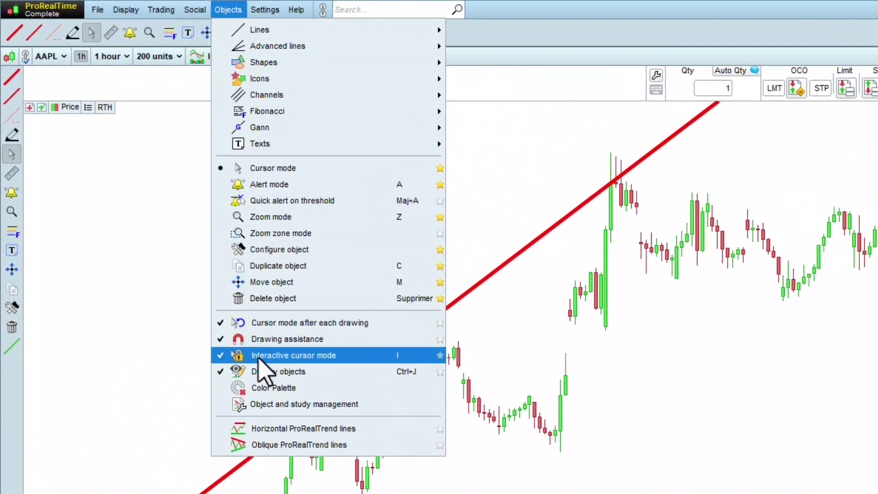
pyautogui.click(258, 355)
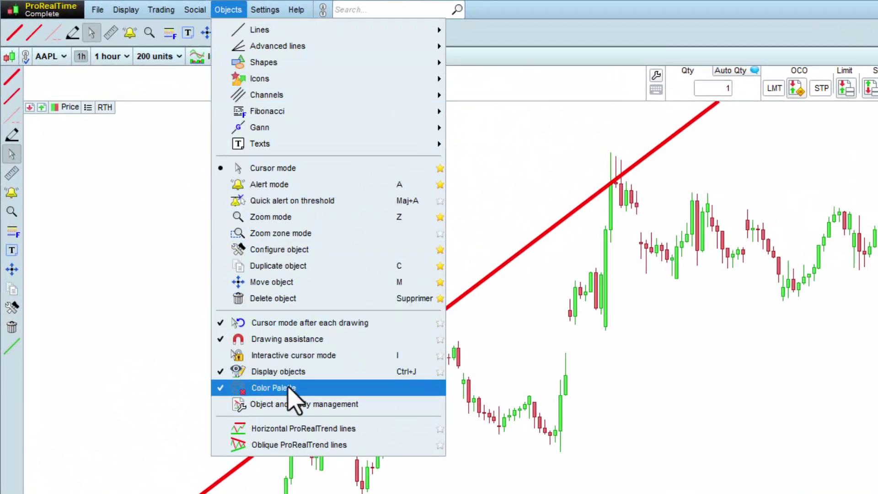
pyautogui.click(306, 388)
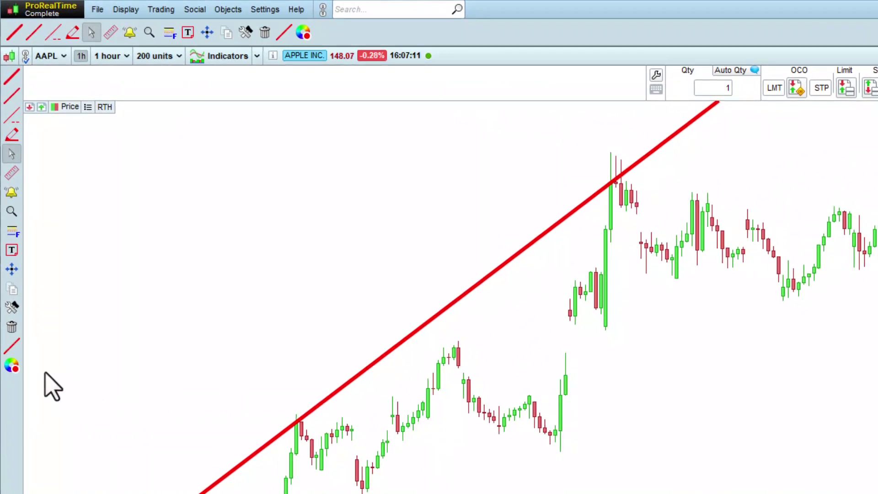
pyautogui.click(12, 366)
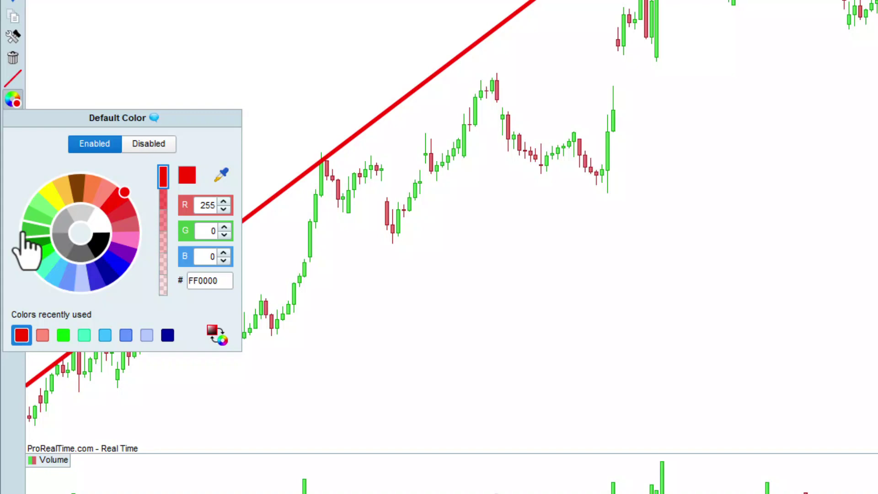
pyautogui.click(24, 237)
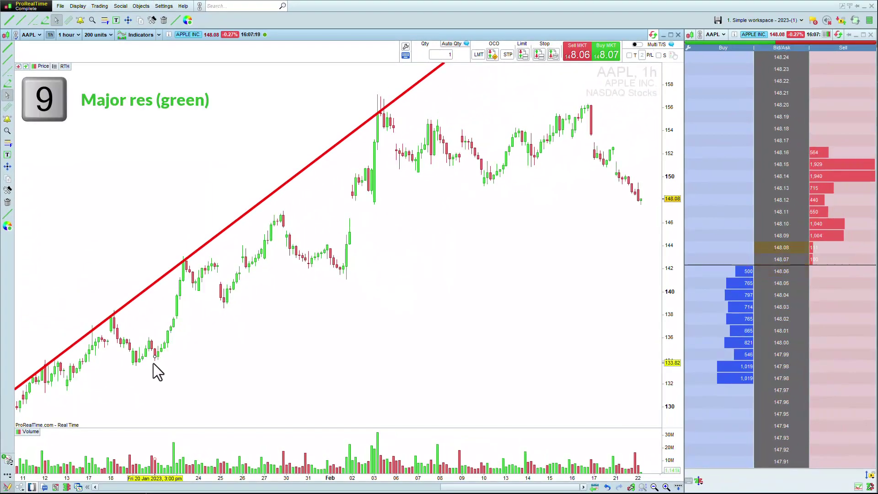
# Draw a green Major res line along the rising lows, then a red one from the late-January peak upward.
pyautogui.press('9')
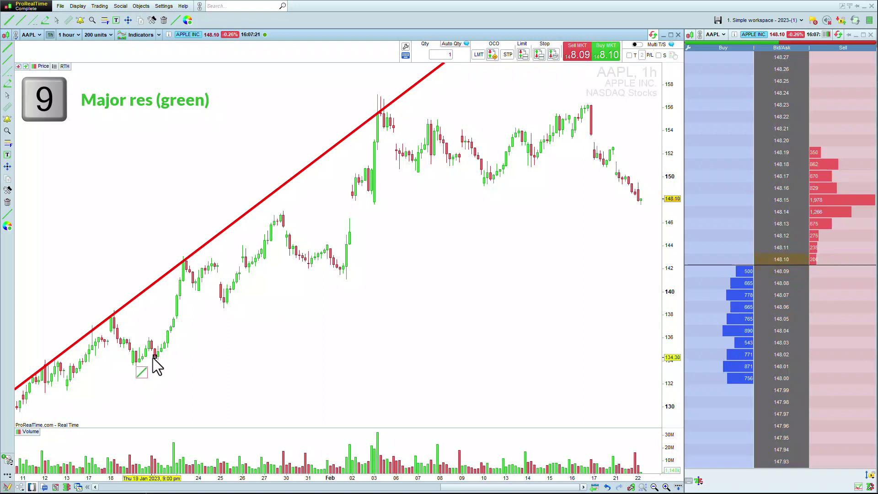
pyautogui.moveTo(154, 356); pyautogui.dragTo(340, 275)
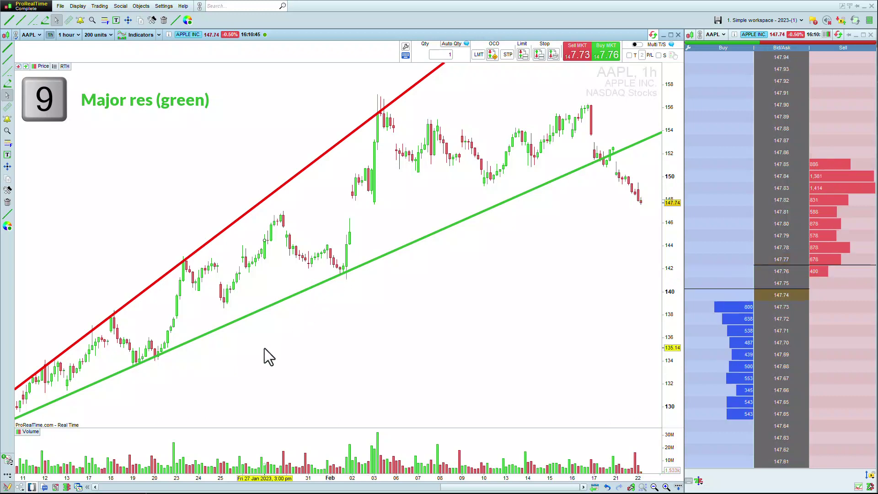
pyautogui.click(9, 228)
pyautogui.click(67, 284)
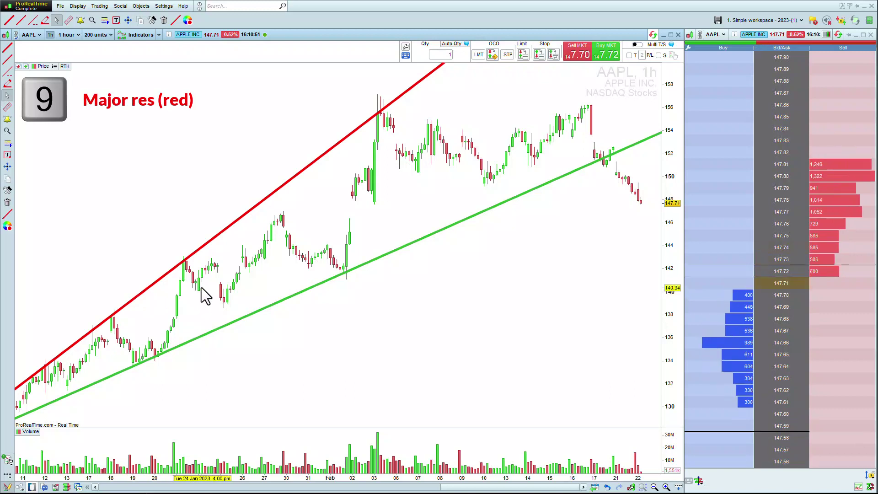
pyautogui.press('l')
pyautogui.moveTo(283, 215)
pyautogui.mouseDown()
pyautogui.moveTo(431, 158)
pyautogui.moveTo(463, 136)
pyautogui.mouseUp()
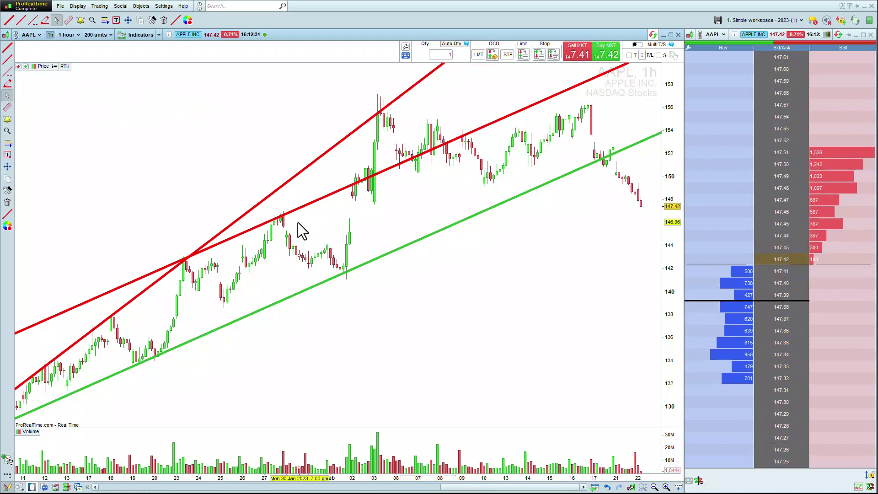
# Draw a rectangle boxing the 7–10 Feb candles between roughly 149 and 154.5.
pyautogui.click(141, 5)
pyautogui.moveTo(198, 39)
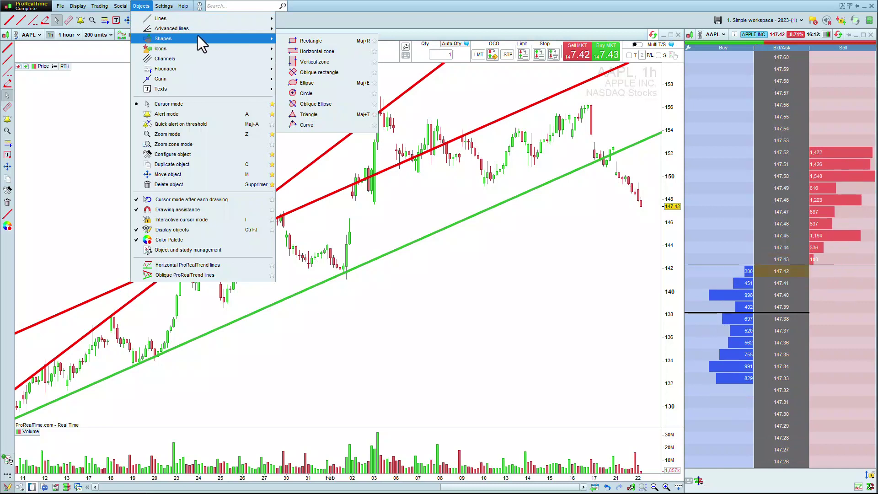
pyautogui.click(304, 41)
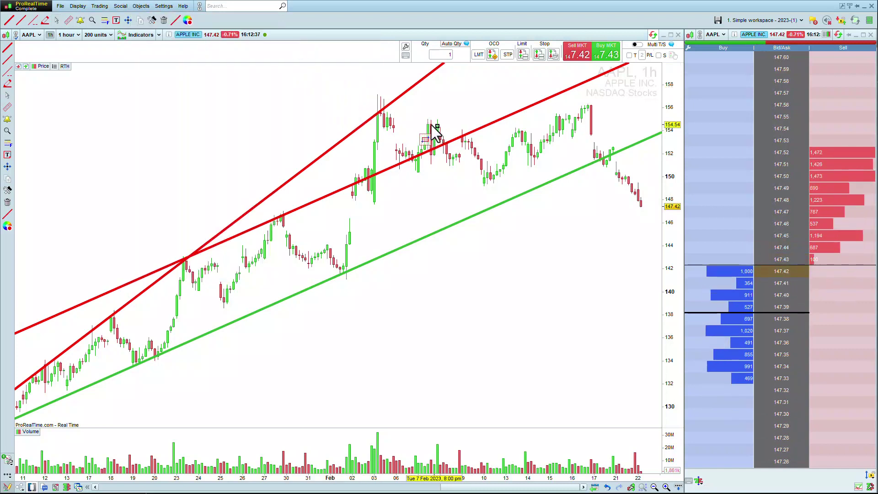
pyautogui.moveTo(427, 124); pyautogui.dragTo(487, 183)
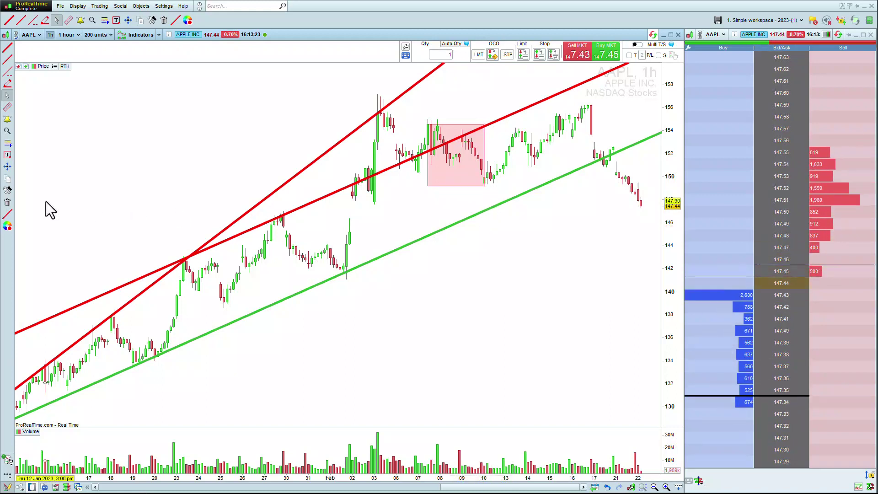
# In the drawing toolbar configuration, toggle Speed lines on and off and move Pencil after the cursor tool.
pyautogui.rightClick(8, 178)
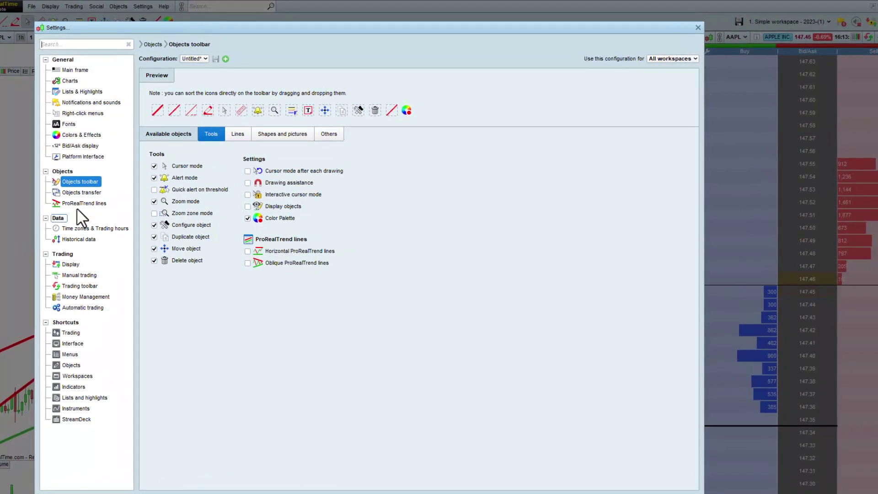
pyautogui.click(238, 135)
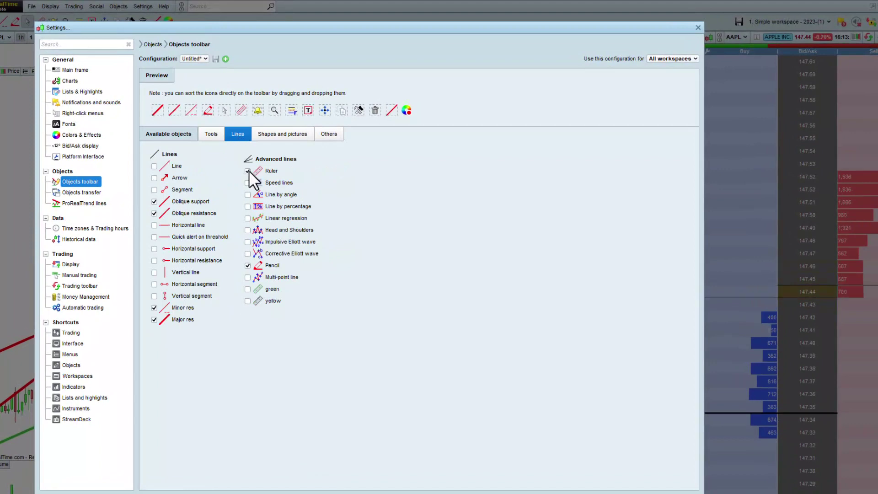
pyautogui.click(247, 183)
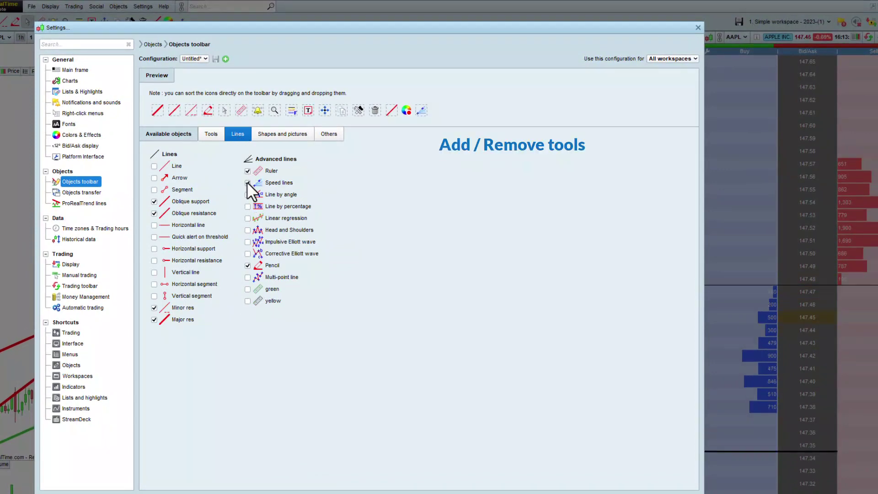
pyautogui.click(247, 182)
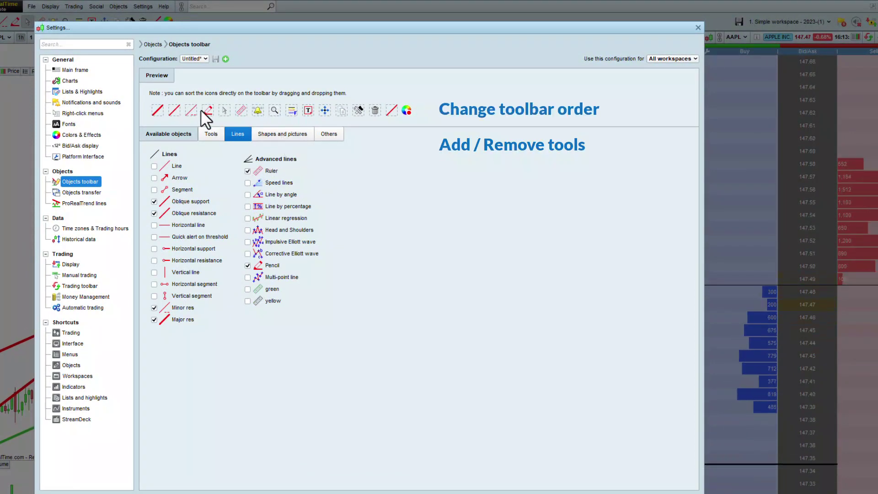
pyautogui.moveTo(205, 109); pyautogui.dragTo(226, 109)
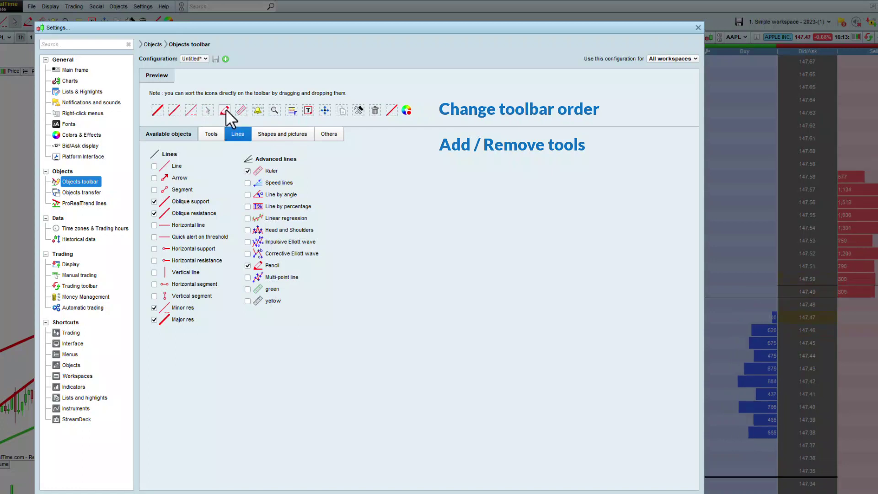